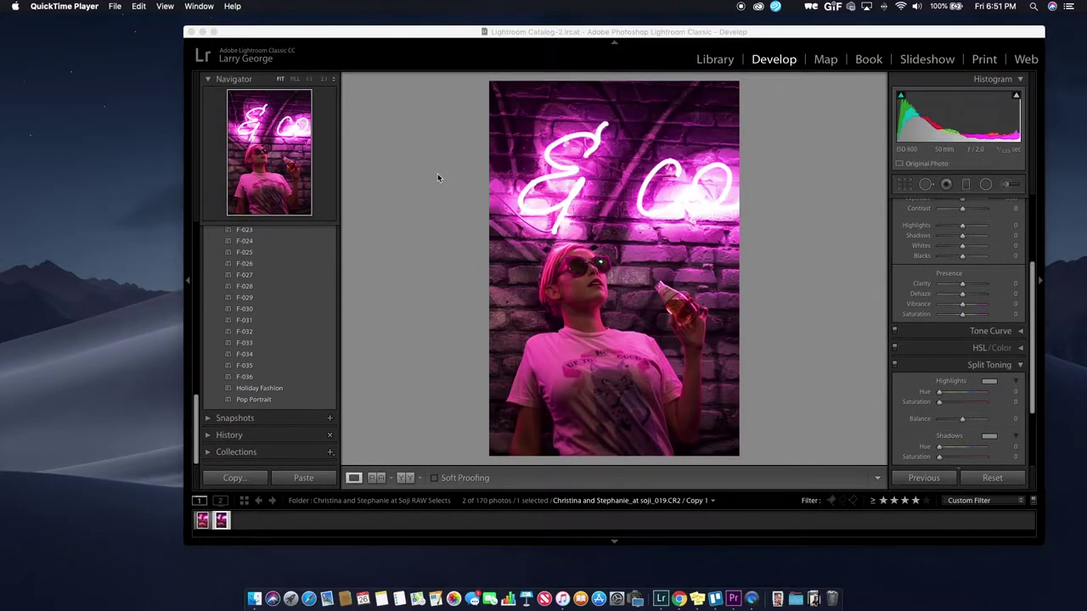
Step: Go full screen, compare the edited original with Copy 1, and apply the F-036 preset
{"action": "left_click", "coordinate": [214, 31]}
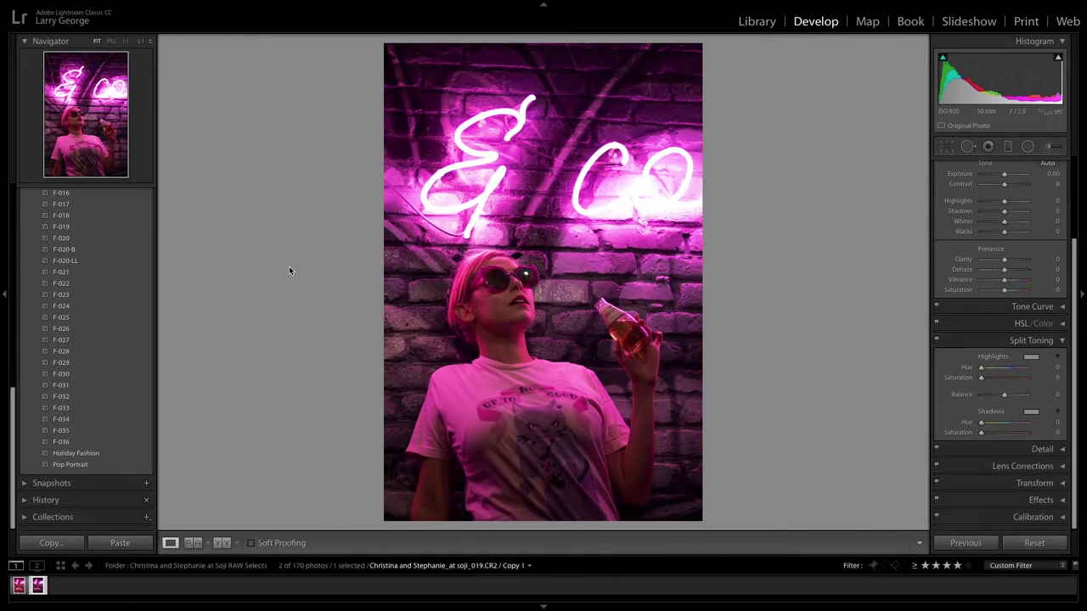
{"action": "key", "text": "Left"}
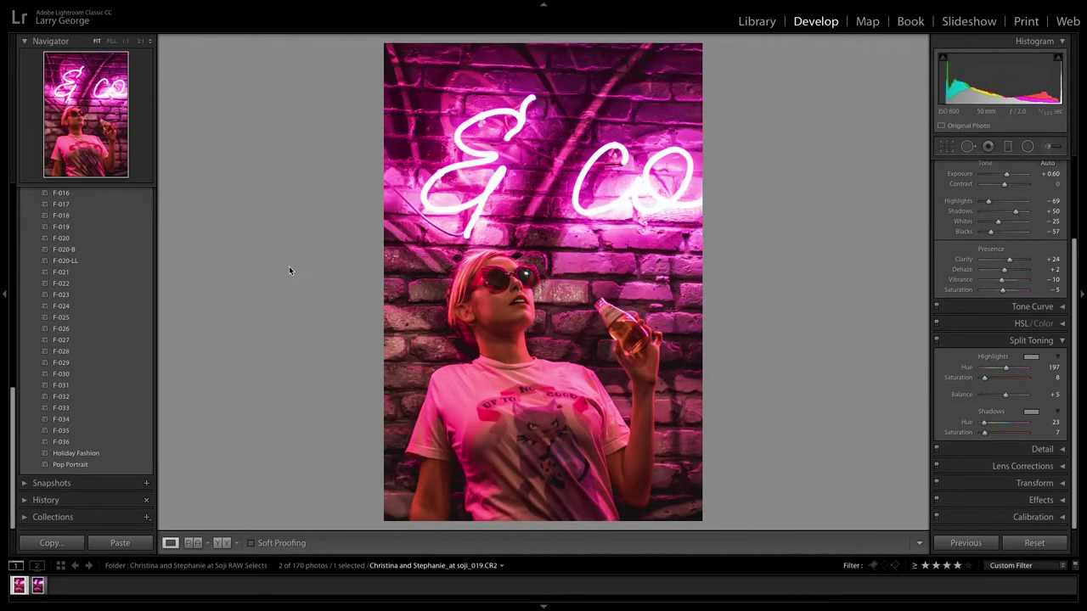
{"action": "key", "text": "Right"}
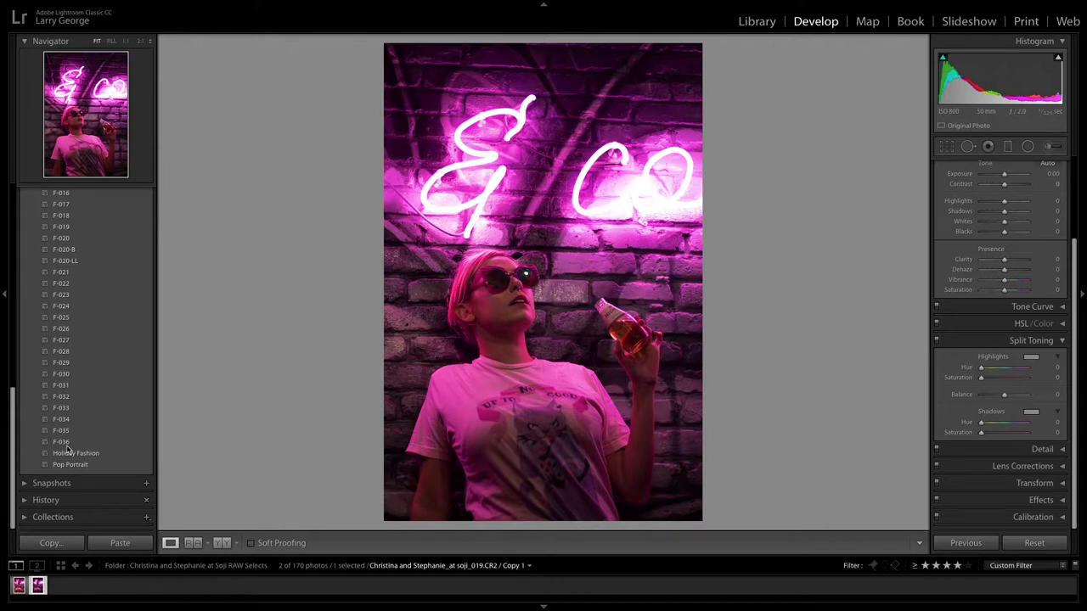
{"action": "left_click", "coordinate": [67, 447]}
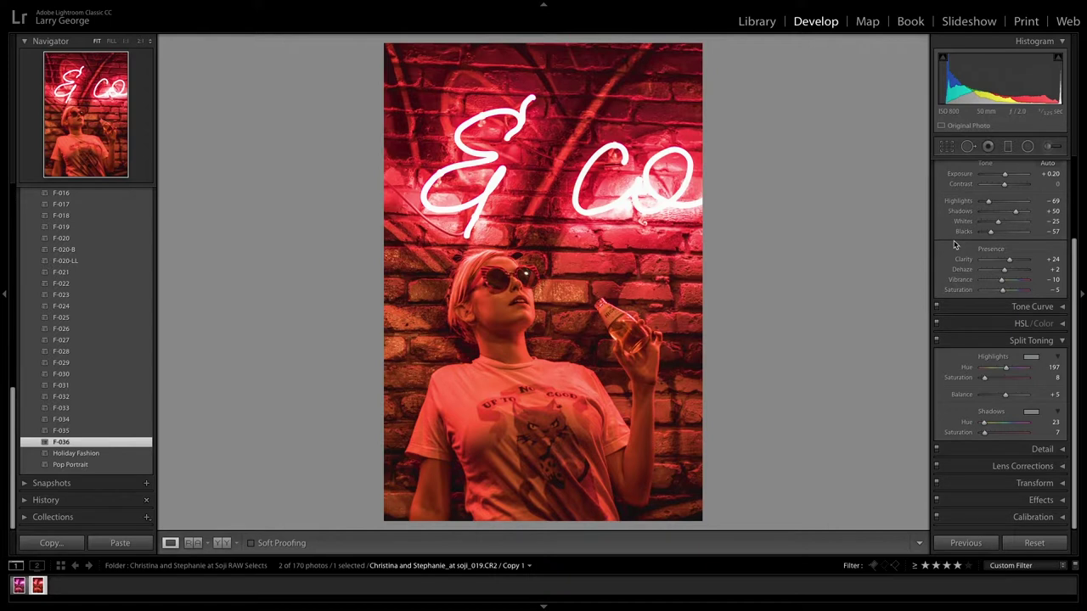
Step: Set white balance to Temp 3,300 and Tint −6, and raise exposure to +0.95
{"action": "scroll", "coordinate": [954, 245], "scroll_direction": "up", "scroll_amount": 3}
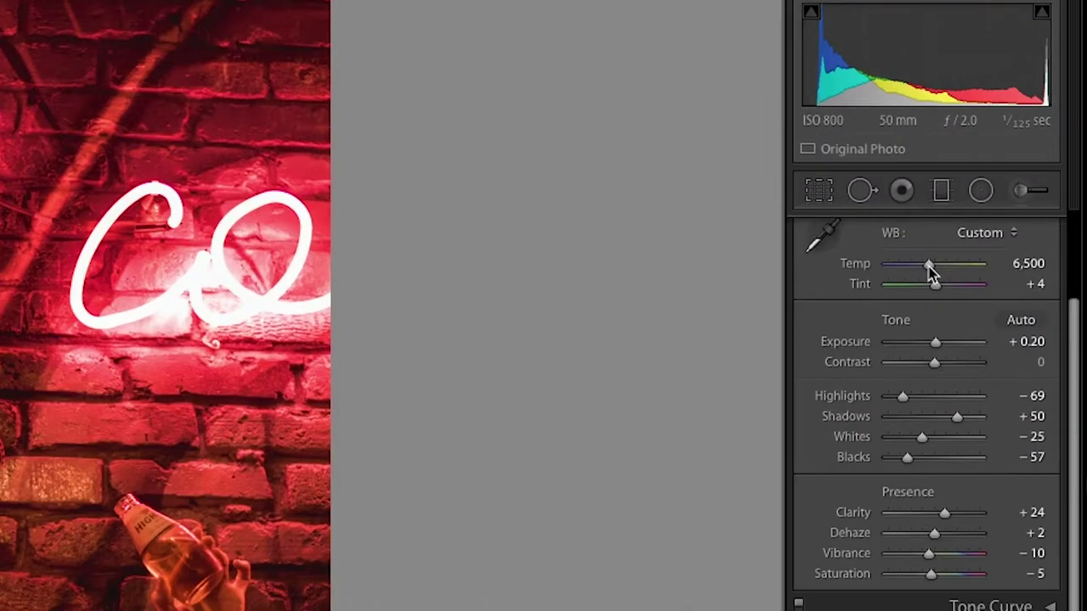
{"action": "left_click_drag", "start_coordinate": [931, 269], "coordinate": [922, 268]}
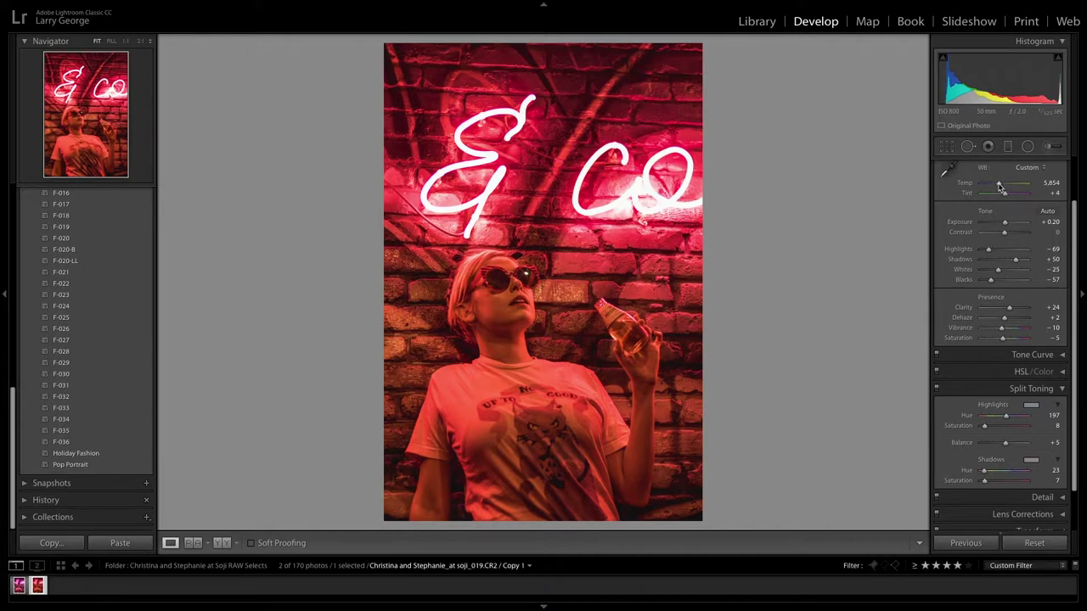
{"action": "left_click_drag", "start_coordinate": [999, 186], "coordinate": [992, 185]}
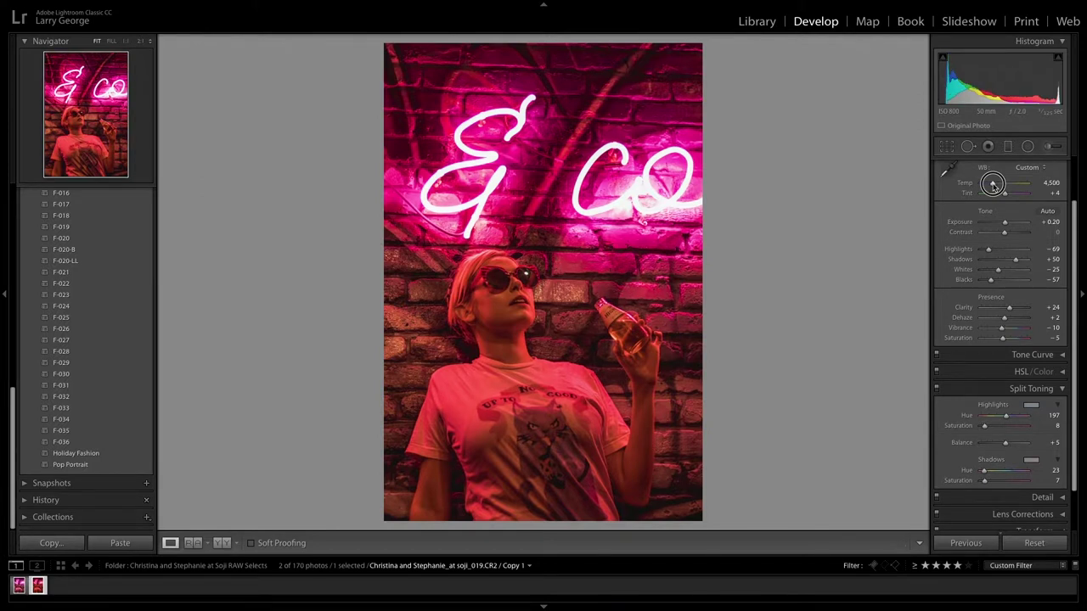
{"action": "left_click_drag", "start_coordinate": [992, 184], "coordinate": [987, 186]}
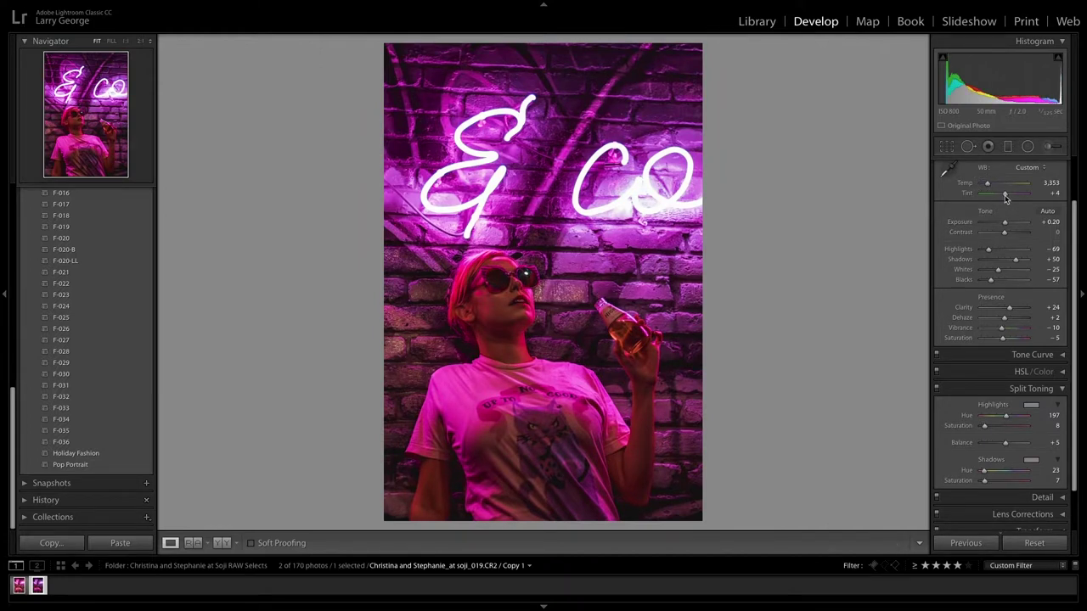
{"action": "left_click_drag", "start_coordinate": [1005, 197], "coordinate": [1003, 196]}
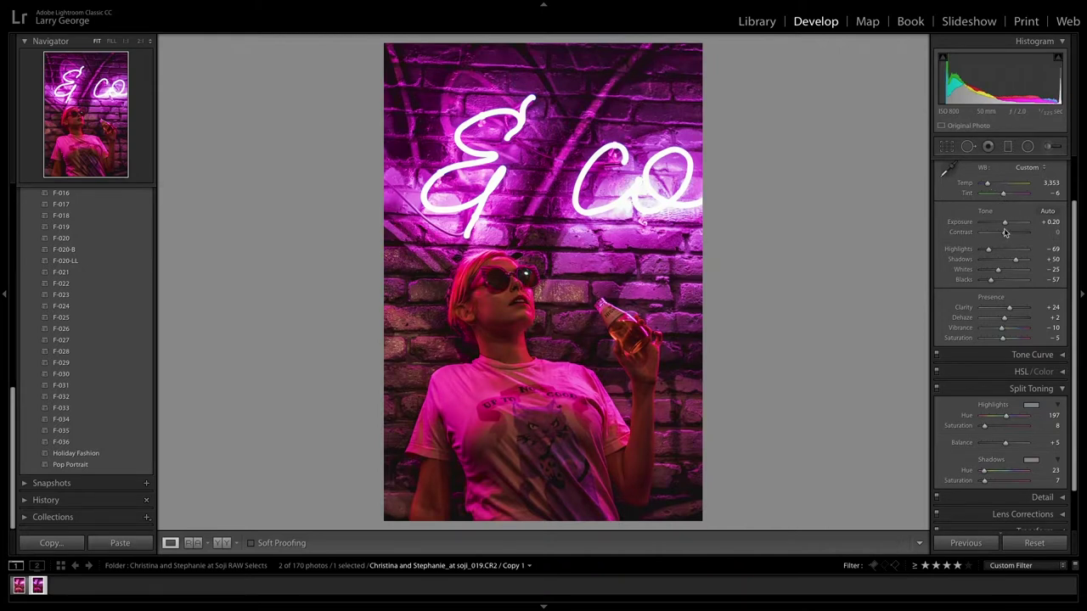
{"action": "left_click_drag", "start_coordinate": [1004, 221], "coordinate": [1008, 223]}
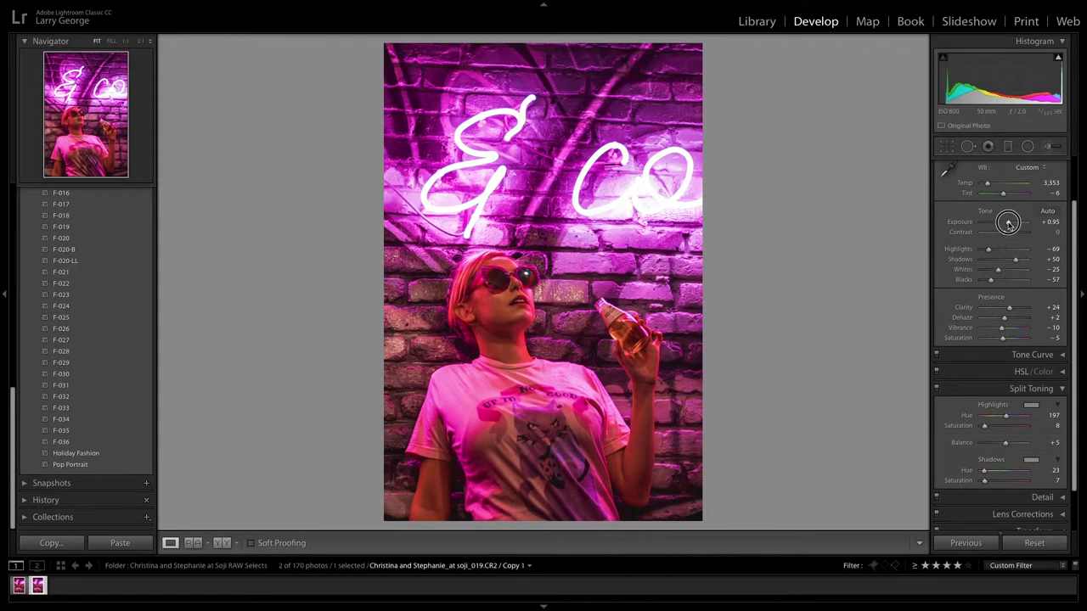
{"action": "left_click_drag", "start_coordinate": [1009, 222], "coordinate": [1009, 223]}
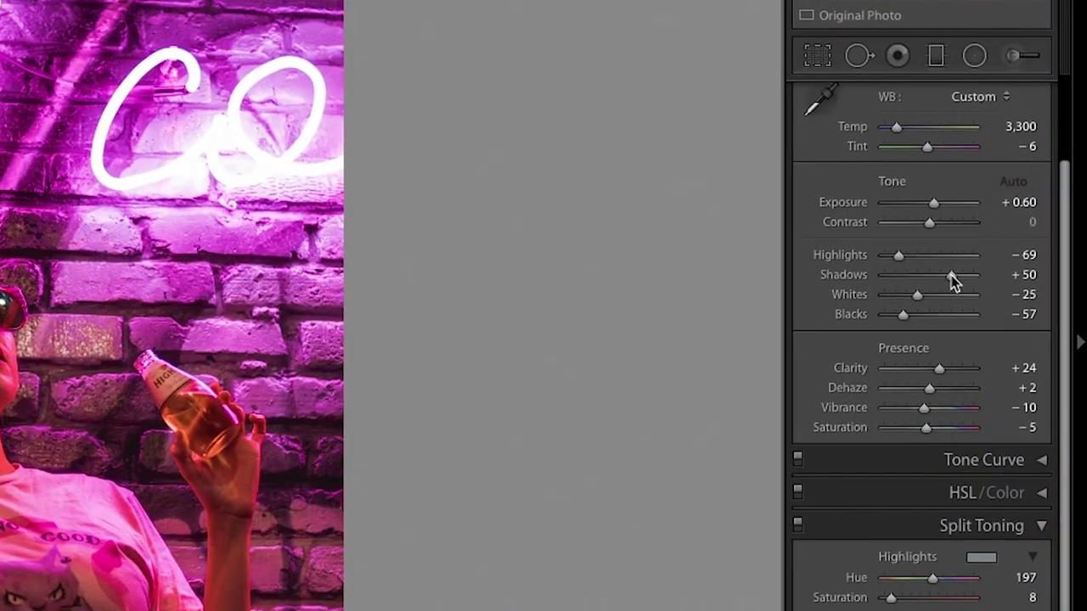
Step: In the HSL panel, set hues to Red +21, Purple −38 and Magenta +35
{"action": "scroll", "coordinate": [831, 161], "scroll_direction": "up", "scroll_amount": 3}
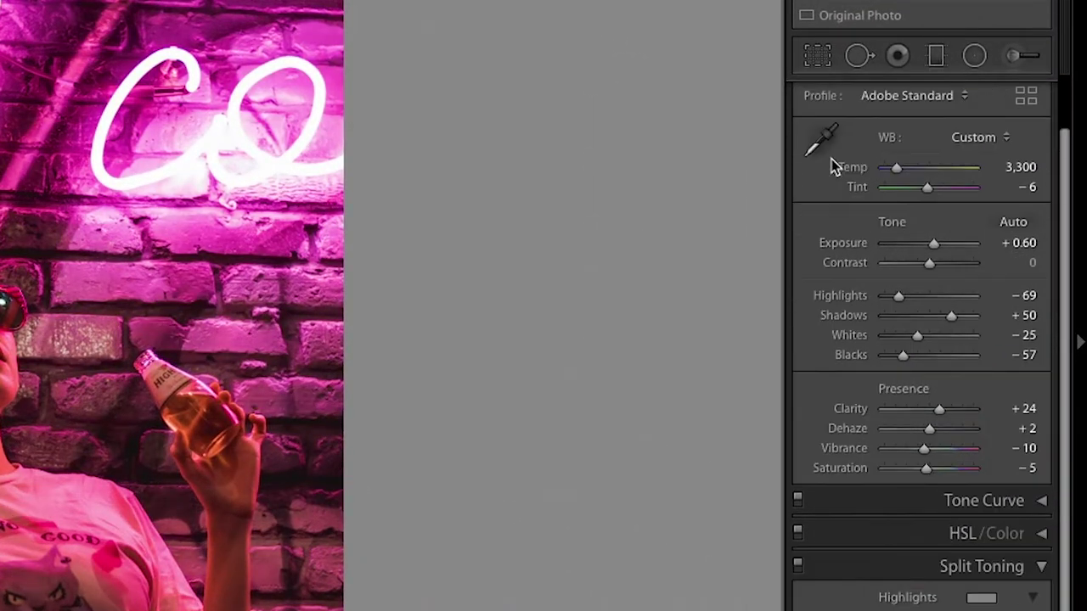
{"action": "left_click", "coordinate": [943, 95]}
{"action": "left_click", "coordinate": [1014, 96]}
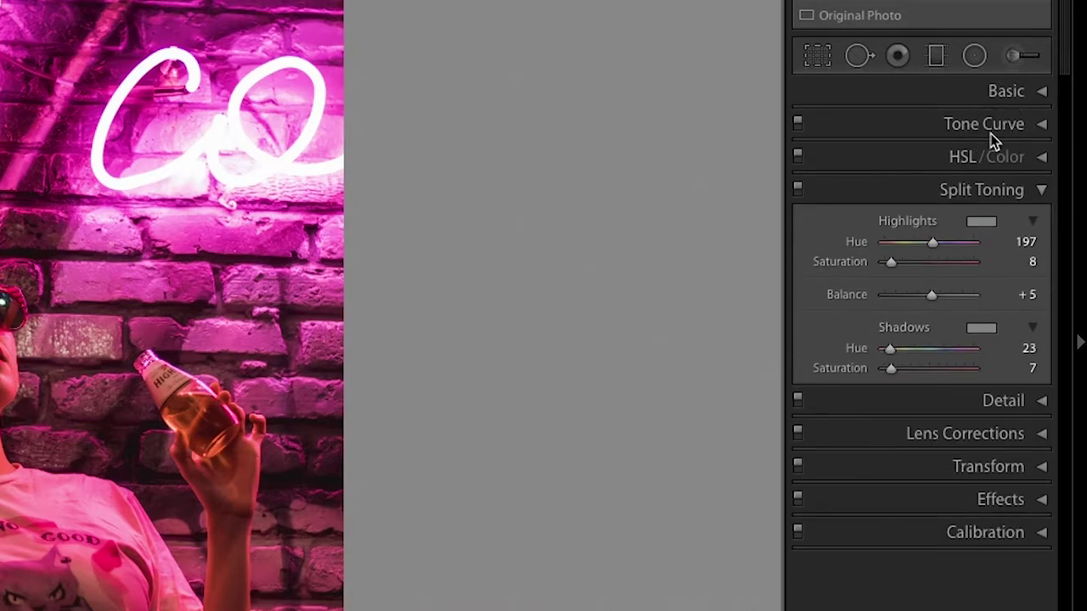
{"action": "left_click", "coordinate": [1041, 162]}
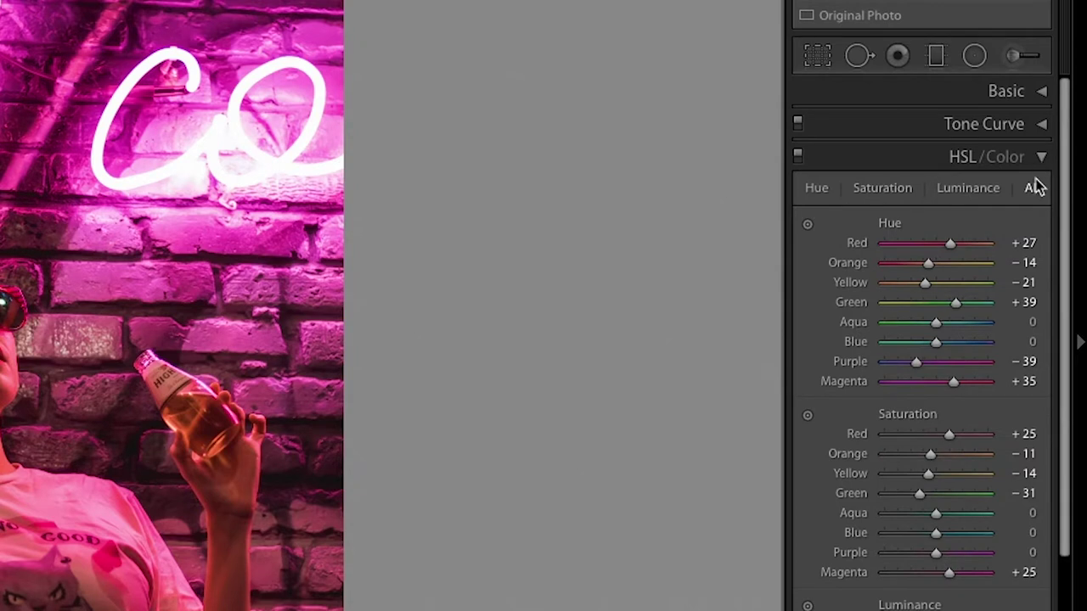
{"action": "key", "text": "ctrl+shift+v"}
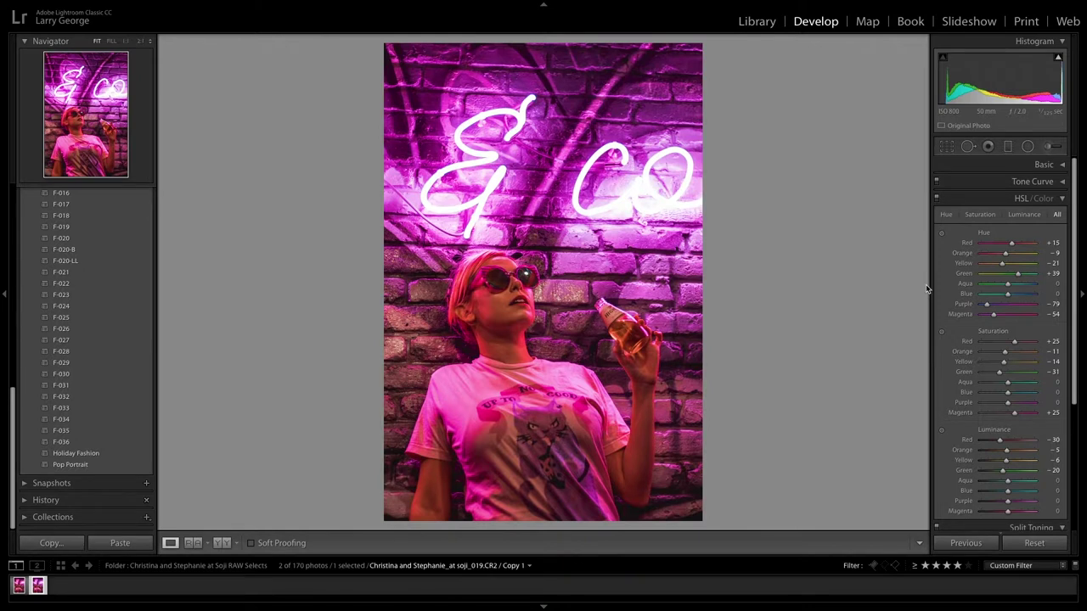
{"action": "left_click_drag", "start_coordinate": [988, 307], "coordinate": [997, 317]}
{"action": "left_click_drag", "start_coordinate": [1011, 243], "coordinate": [1012, 244]}
{"action": "left_click_drag", "start_coordinate": [991, 305], "coordinate": [1019, 315]}
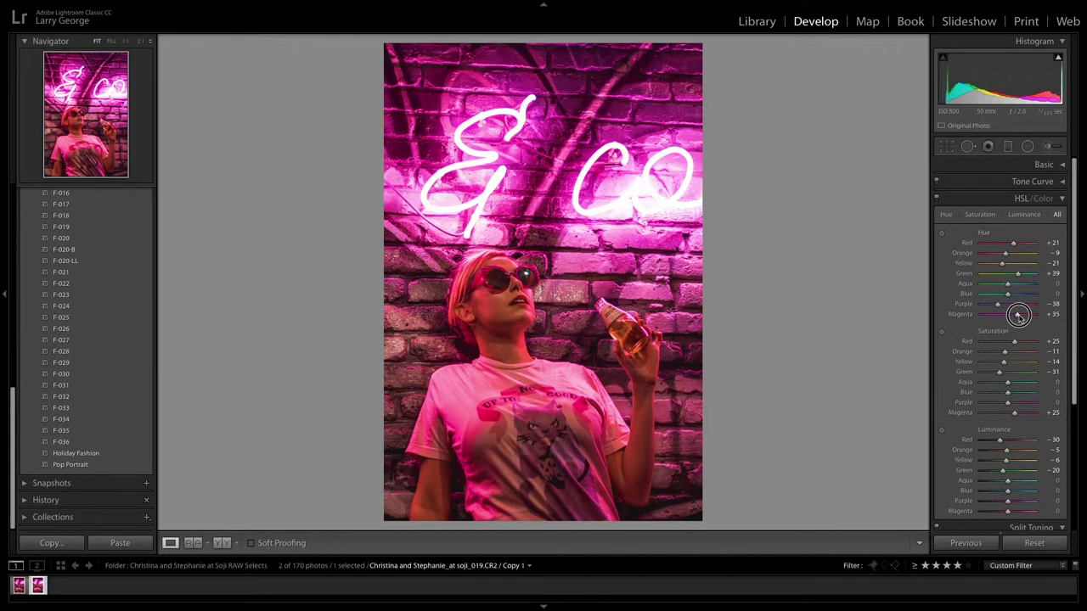
{"action": "left_click_drag", "start_coordinate": [1019, 316], "coordinate": [1018, 316]}
Step: Raise Red luminance to −5 and compare the result against the edited original
{"action": "left_click_drag", "start_coordinate": [1001, 442], "coordinate": [1005, 442]}
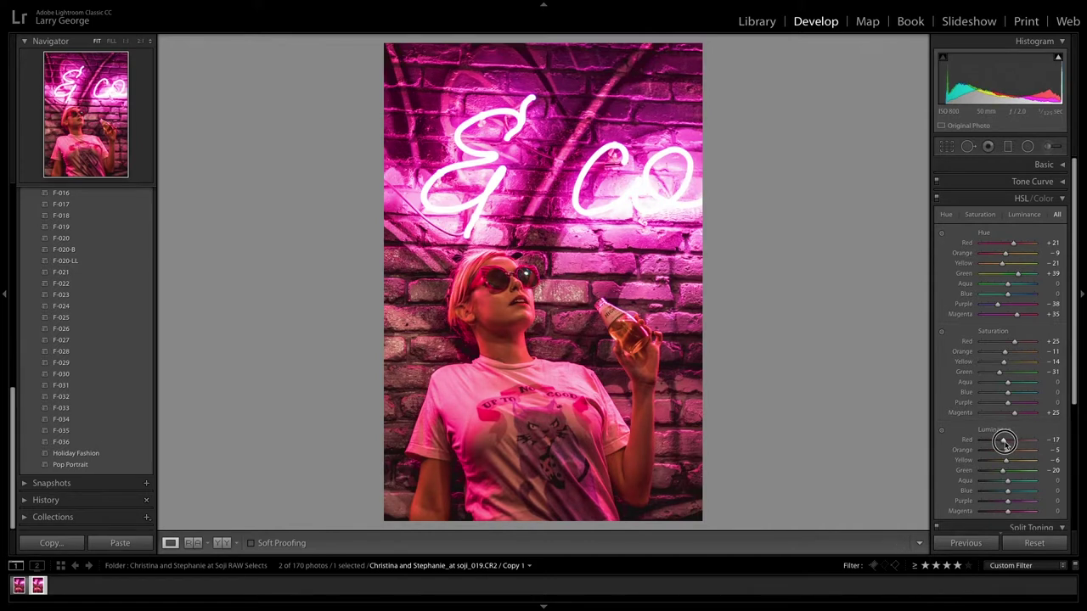
{"action": "left_click_drag", "start_coordinate": [1005, 442], "coordinate": [1006, 442]}
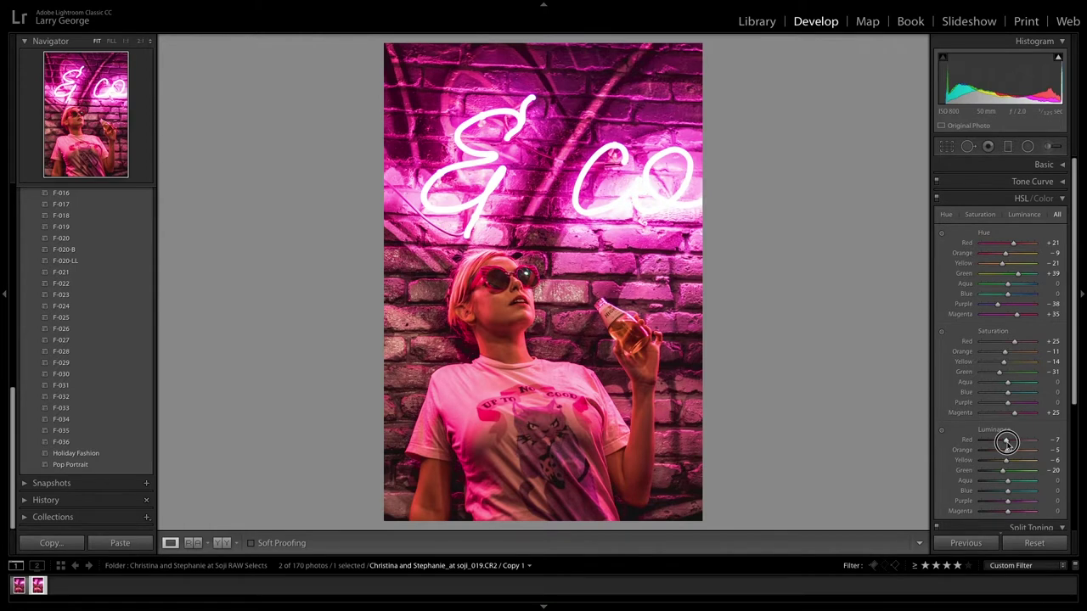
{"action": "left_click_drag", "start_coordinate": [1006, 442], "coordinate": [1008, 442]}
{"action": "key", "text": "Left"}
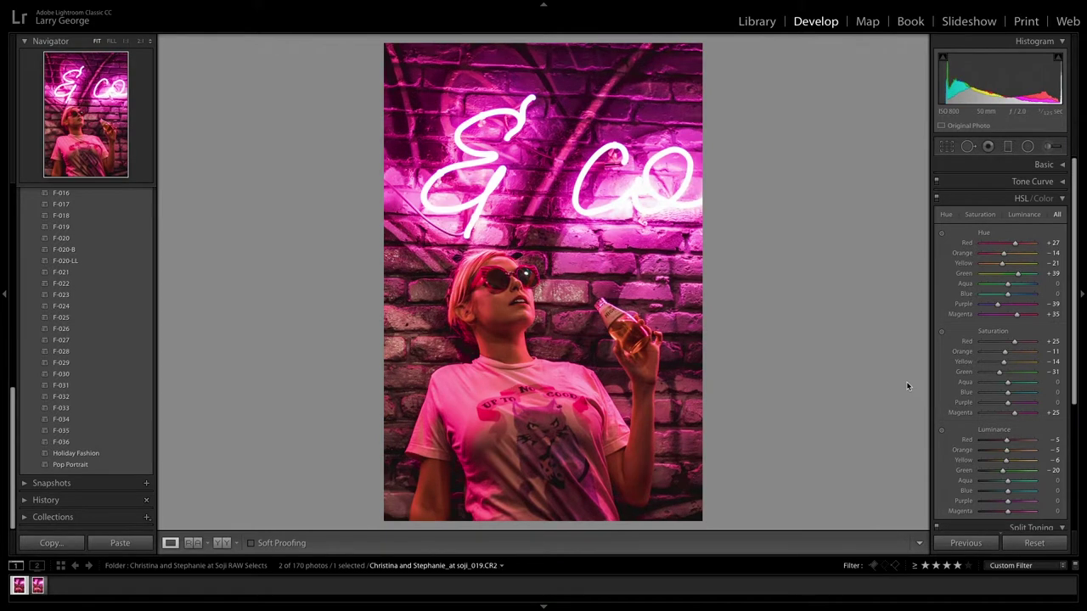
{"action": "key", "text": "Right"}
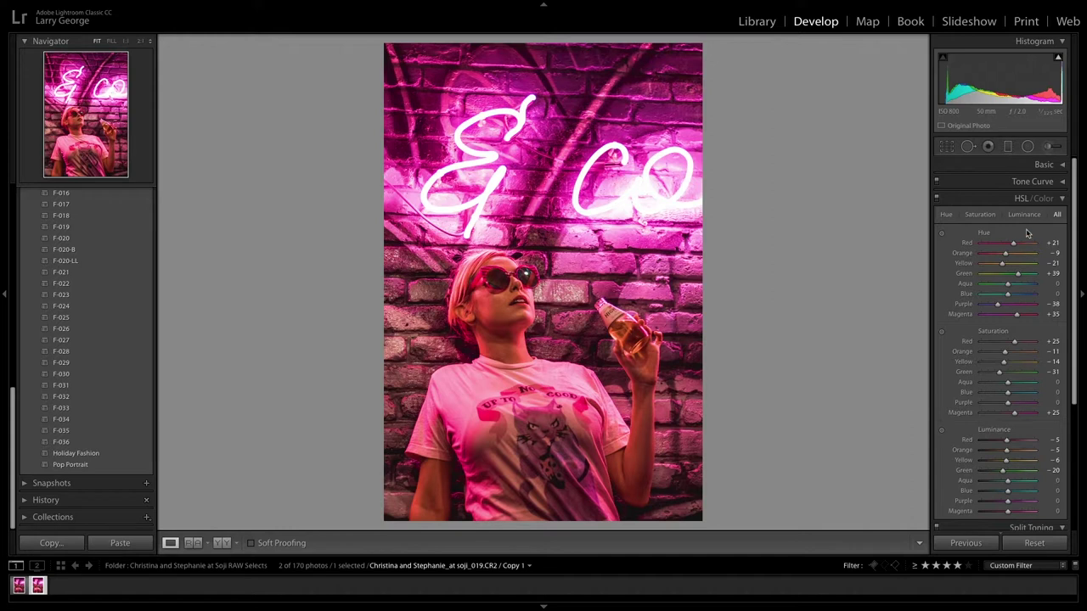
Step: Lower exposure to about +0.60 in the Basic panel, then collapse Basic and Tone Curve
{"action": "left_click", "coordinate": [1061, 200]}
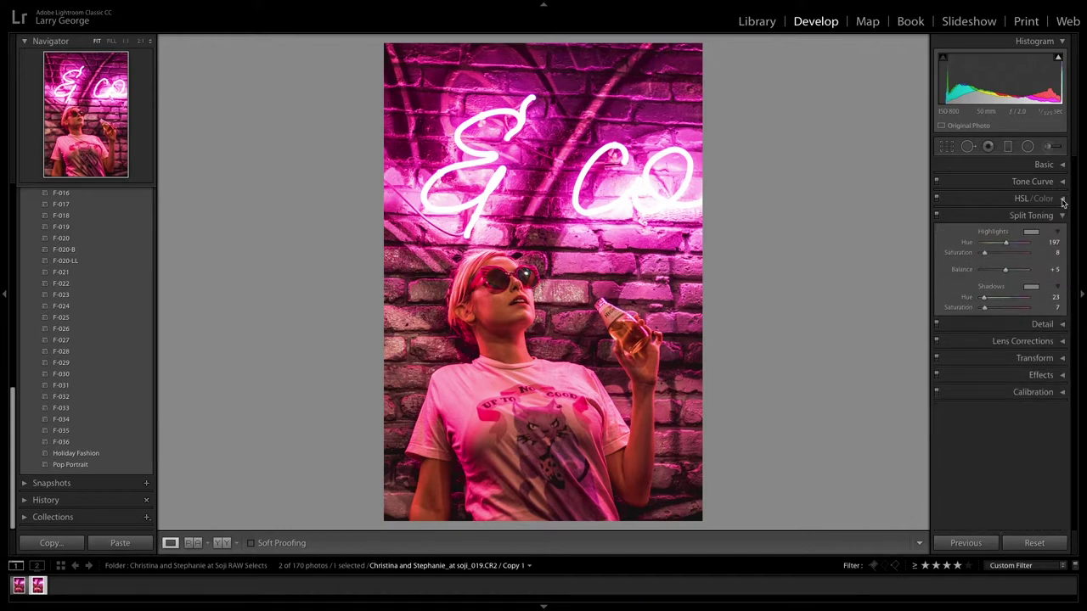
{"action": "left_click", "coordinate": [1062, 215]}
{"action": "left_click", "coordinate": [1061, 183]}
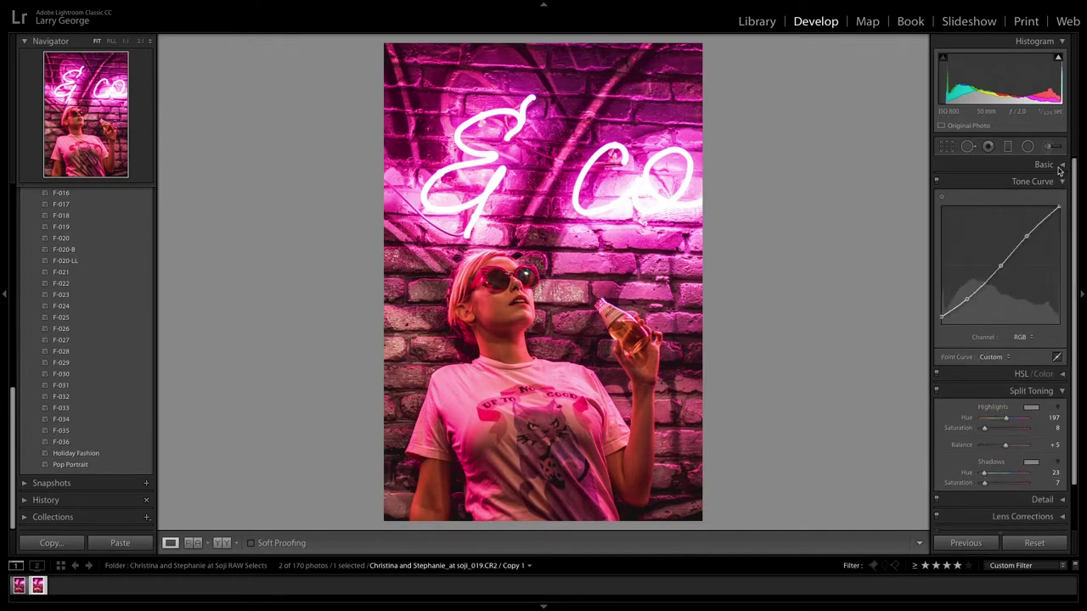
{"action": "left_click", "coordinate": [1058, 168]}
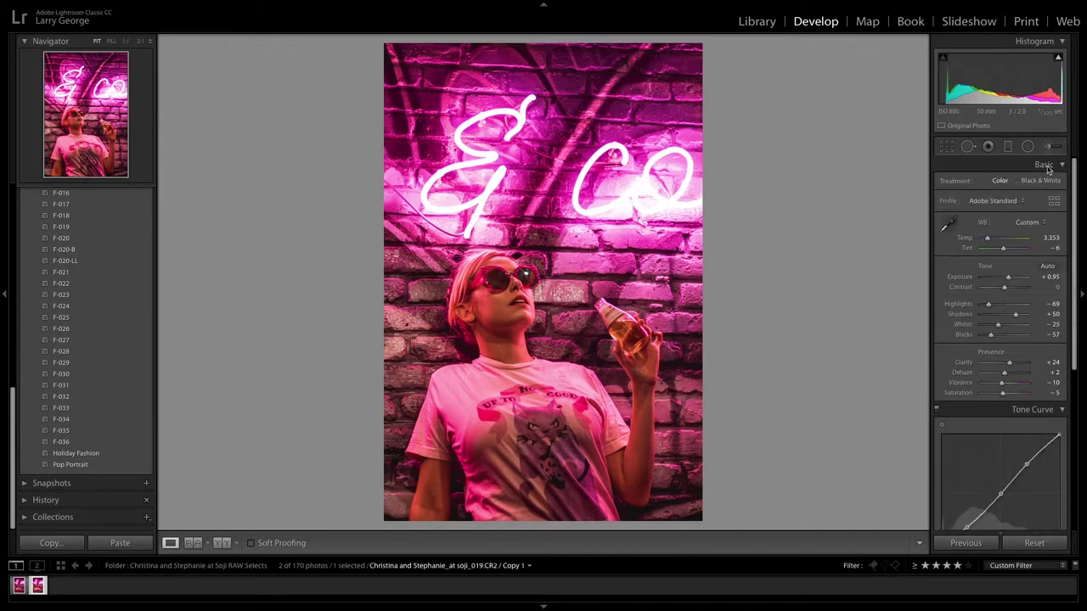
{"action": "left_click_drag", "start_coordinate": [1008, 276], "coordinate": [1008, 281]}
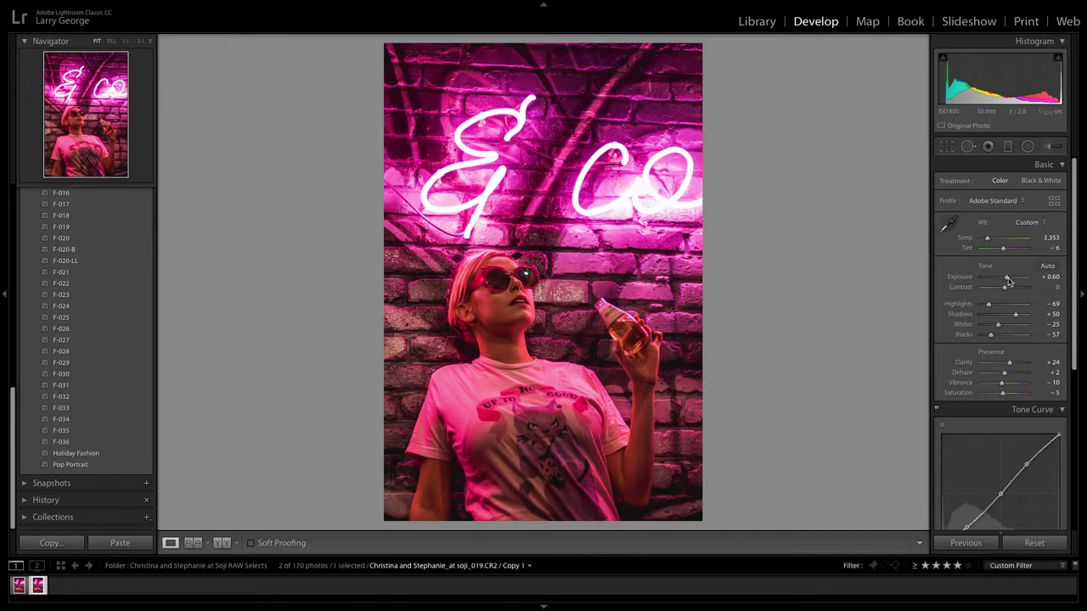
{"action": "left_click", "coordinate": [1037, 167]}
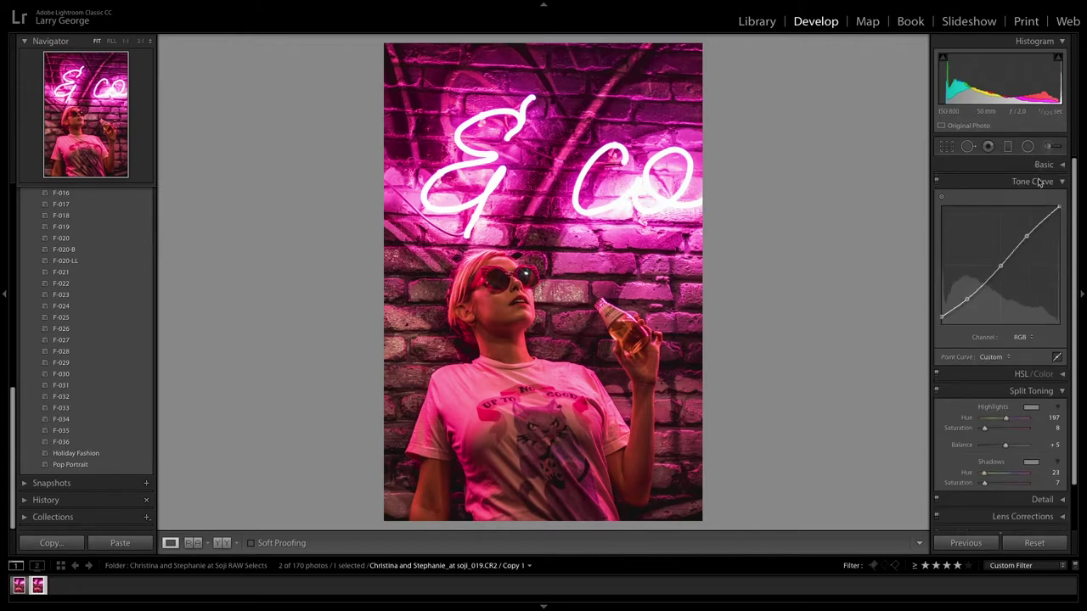
{"action": "left_click", "coordinate": [1042, 181]}
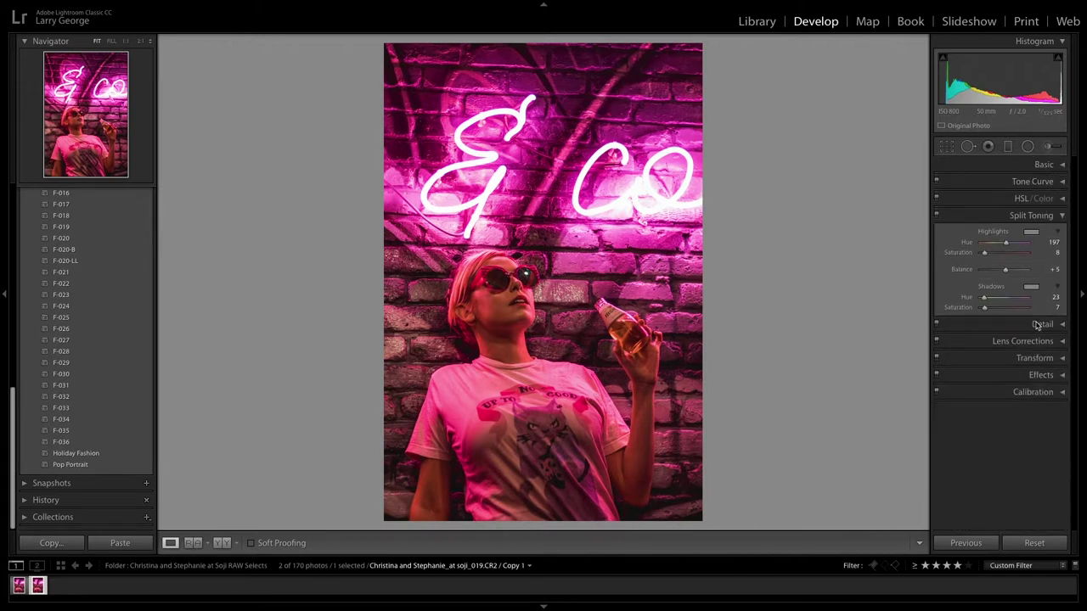
{"action": "left_click", "coordinate": [1037, 325]}
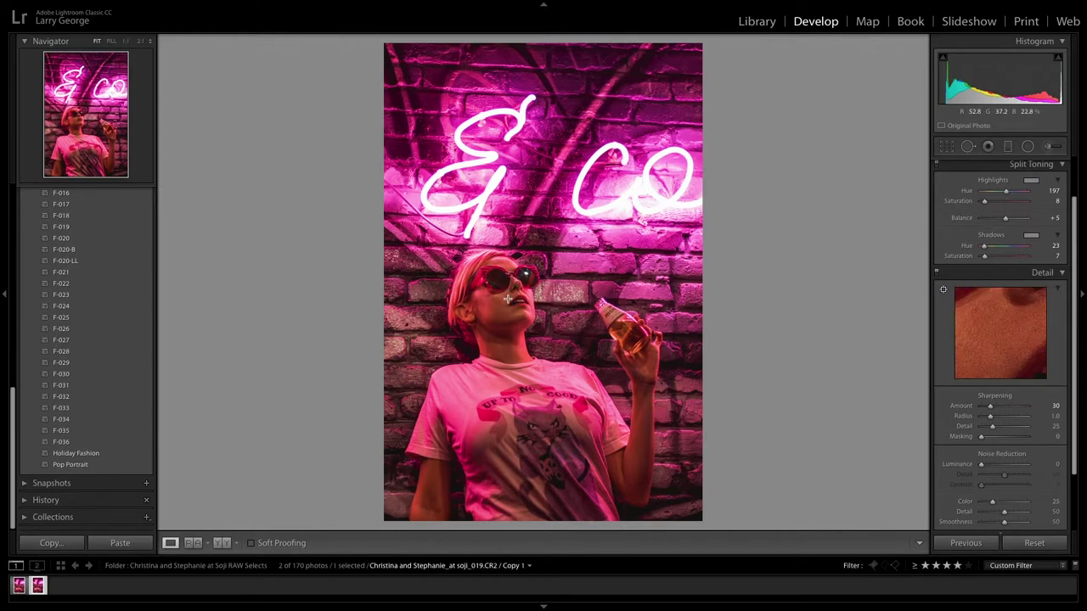
Step: Set sharpening Amount 43, luminance noise reduction 34 and colour noise detail 70, previewing the face
{"action": "left_click", "coordinate": [505, 301]}
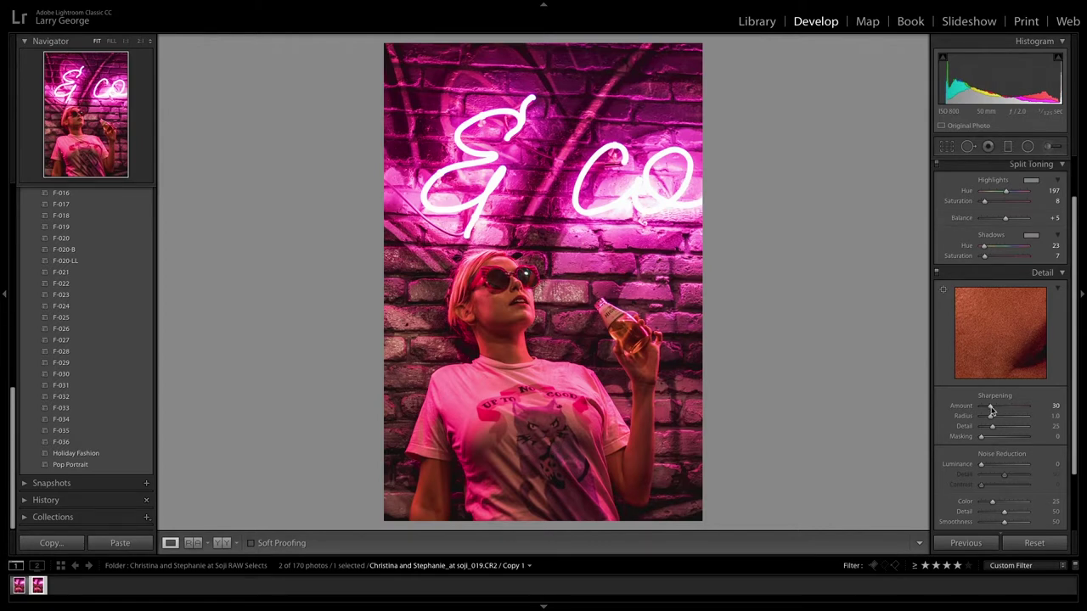
{"action": "left_click_drag", "start_coordinate": [990, 409], "coordinate": [997, 411]}
{"action": "left_click_drag", "start_coordinate": [998, 409], "coordinate": [998, 411]}
{"action": "left_click_drag", "start_coordinate": [982, 466], "coordinate": [996, 466]}
{"action": "left_click_drag", "start_coordinate": [999, 411], "coordinate": [997, 411]}
{"action": "left_click_drag", "start_coordinate": [995, 467], "coordinate": [999, 470]}
{"action": "left_click_drag", "start_coordinate": [1005, 512], "coordinate": [1013, 522]}
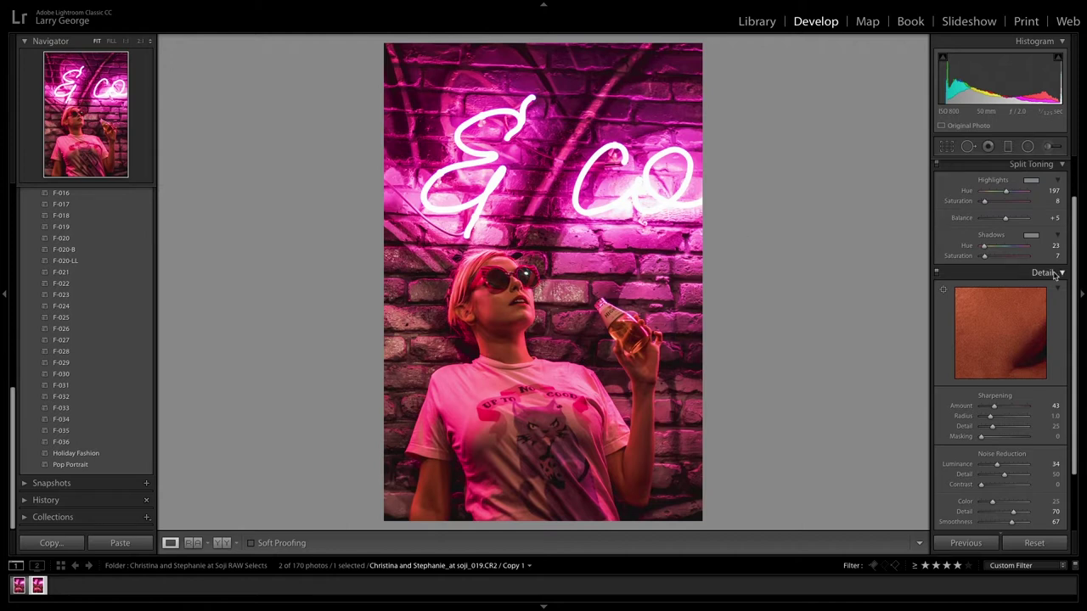
{"action": "left_click", "coordinate": [1056, 274]}
Step: Zoom to 1:1 on the face and ready a size-3 Adjustment Brush with Teeth Whitening
{"action": "left_click", "coordinate": [1047, 148]}
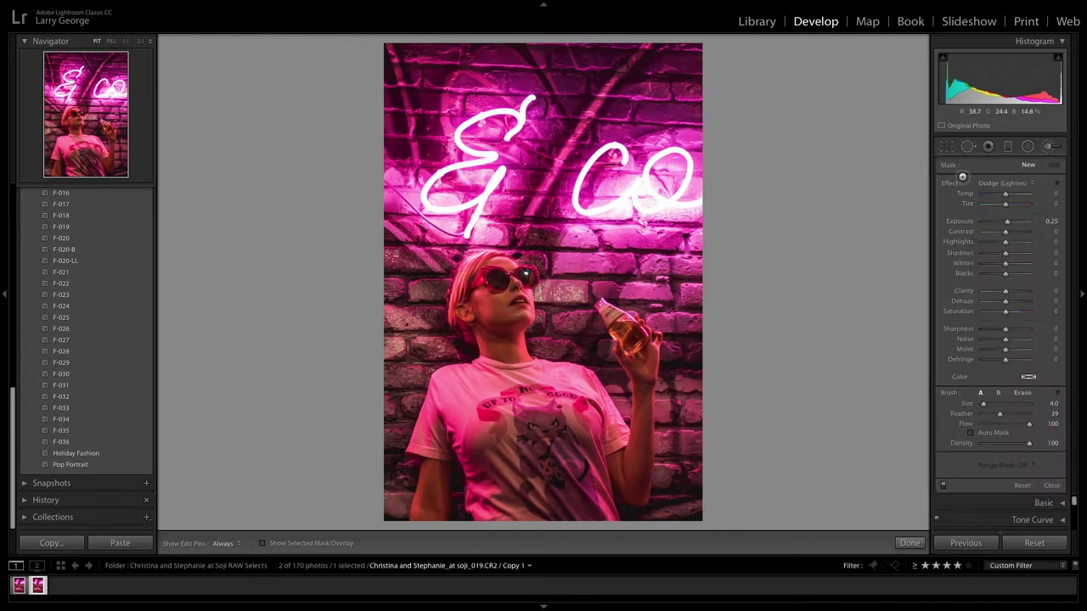
{"action": "left_click", "coordinate": [1048, 146]}
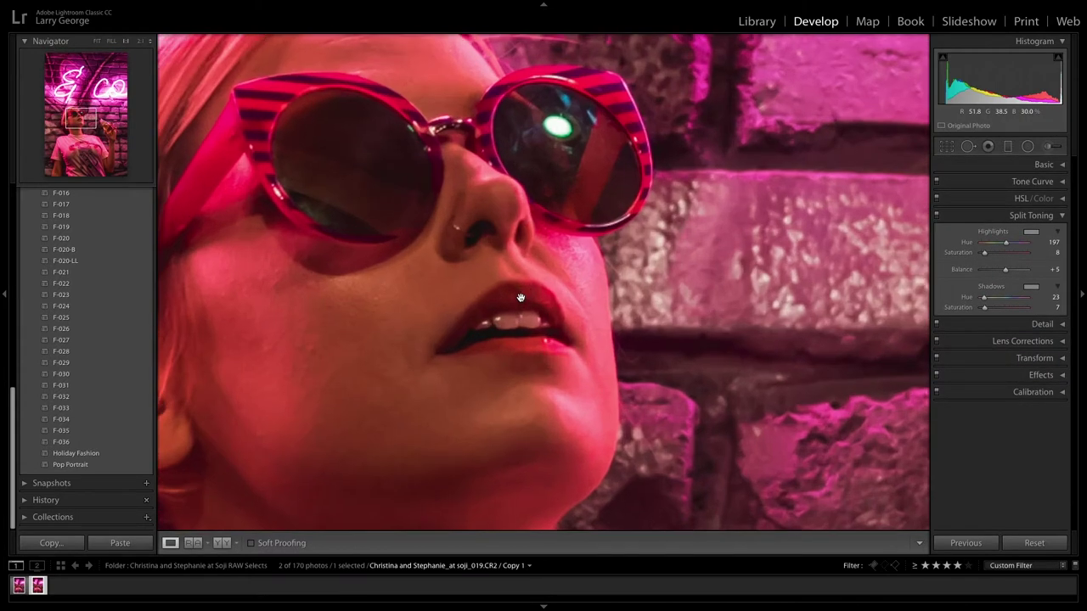
{"action": "left_click", "coordinate": [520, 302]}
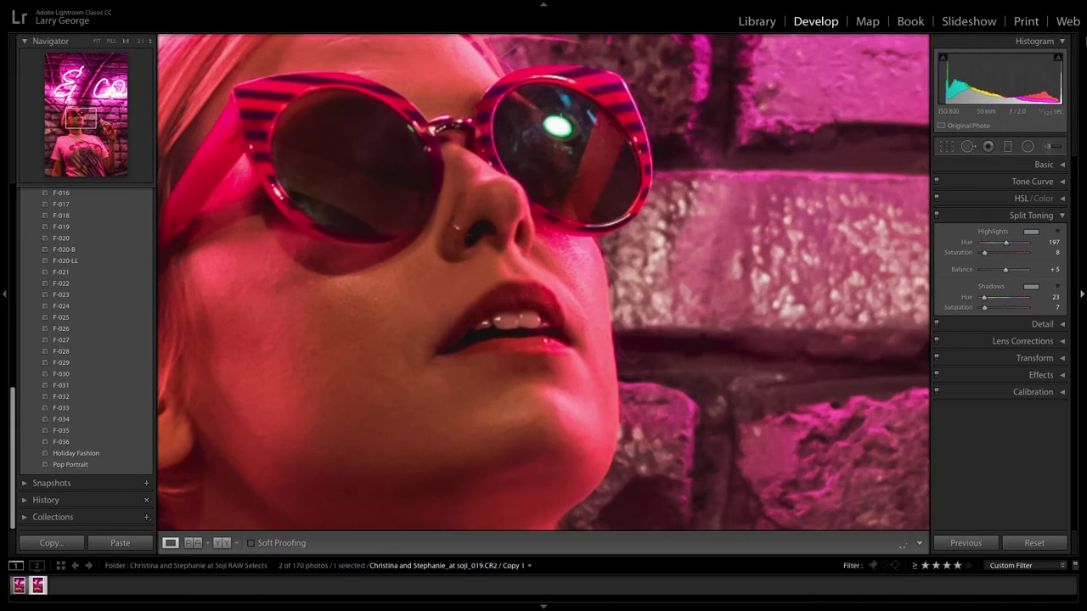
{"action": "left_click", "coordinate": [1048, 146]}
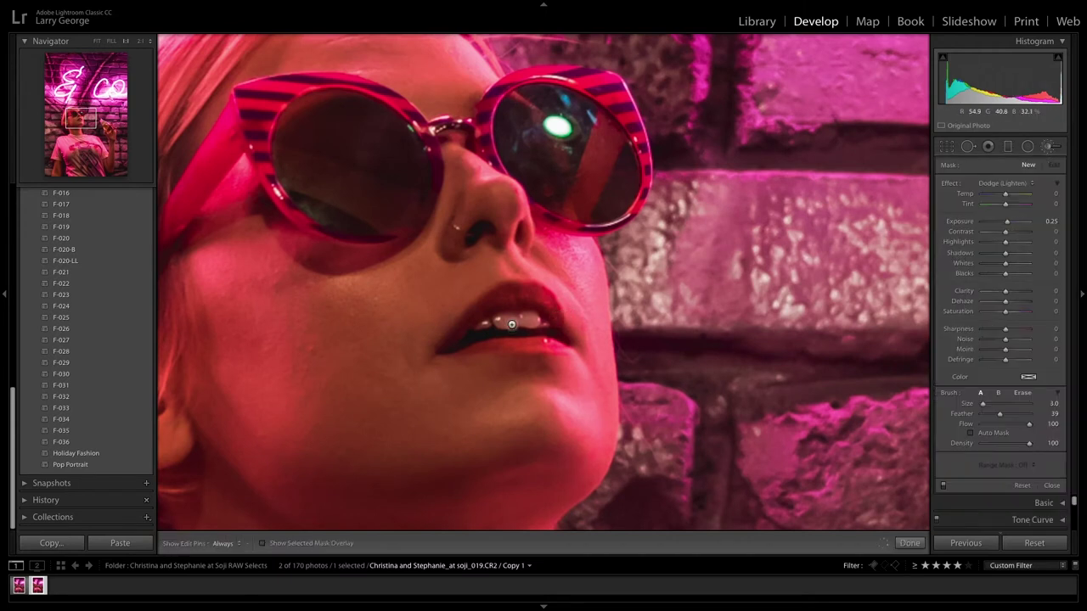
{"action": "key", "text": "bracketleft"}
{"action": "left_click", "coordinate": [1010, 183]}
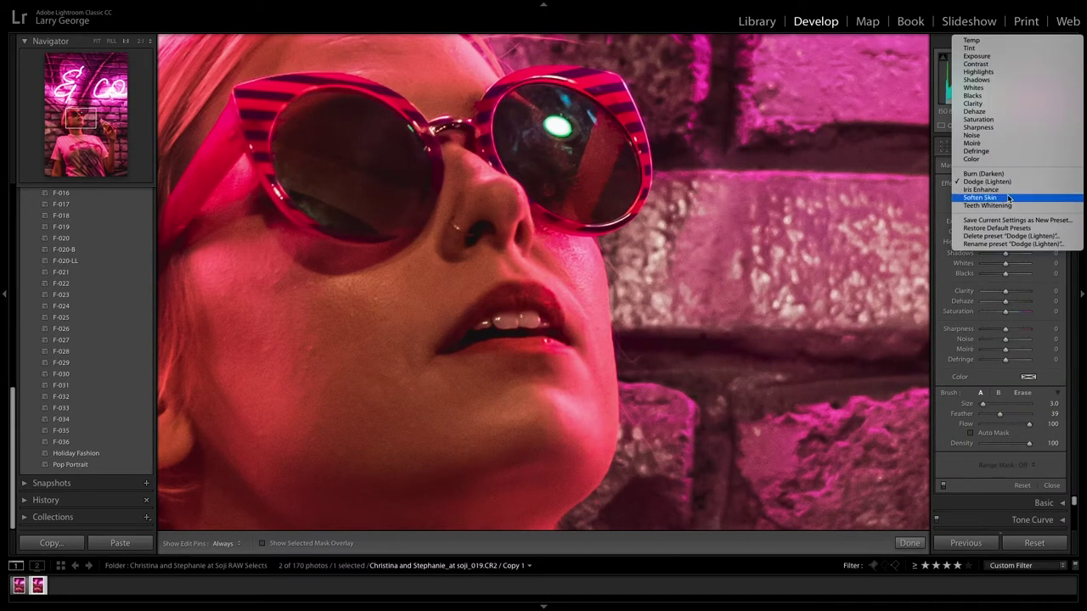
{"action": "left_click", "coordinate": [1011, 205]}
Step: Paint the whitening across the teeth at 2:1, then close the brush and zoom to Fit
{"action": "left_click", "coordinate": [515, 320]}
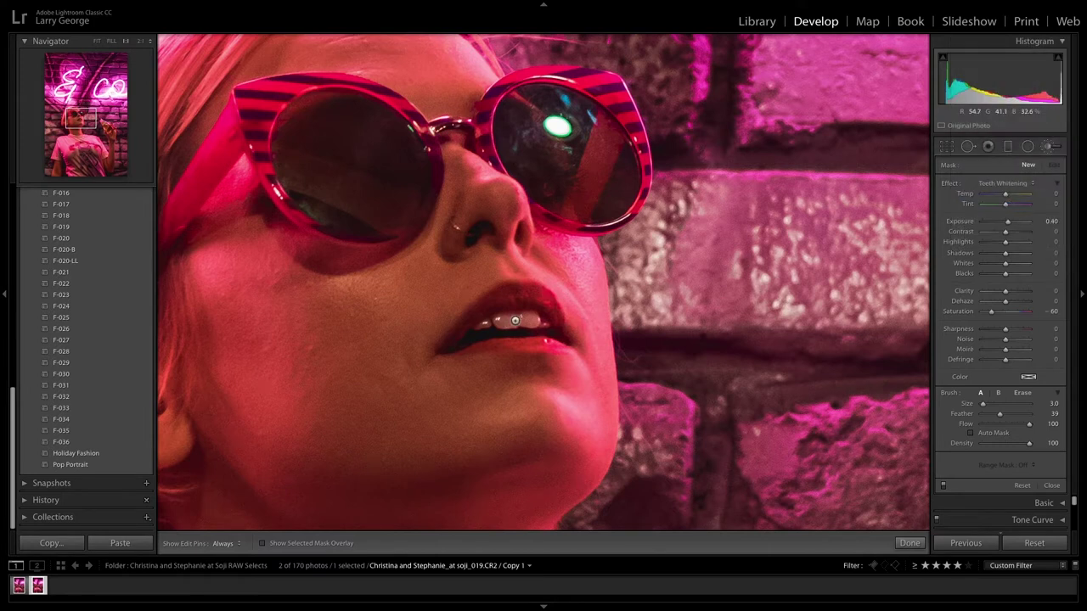
{"action": "key", "text": "h"}
{"action": "mouse_move", "coordinate": [522, 319]}
{"action": "left_mouse_down"}
{"action": "mouse_move", "coordinate": [534, 320]}
{"action": "mouse_move", "coordinate": [494, 320]}
{"action": "mouse_move", "coordinate": [533, 317]}
{"action": "mouse_move", "coordinate": [499, 316]}
{"action": "left_mouse_up"}
{"action": "key", "text": "h"}
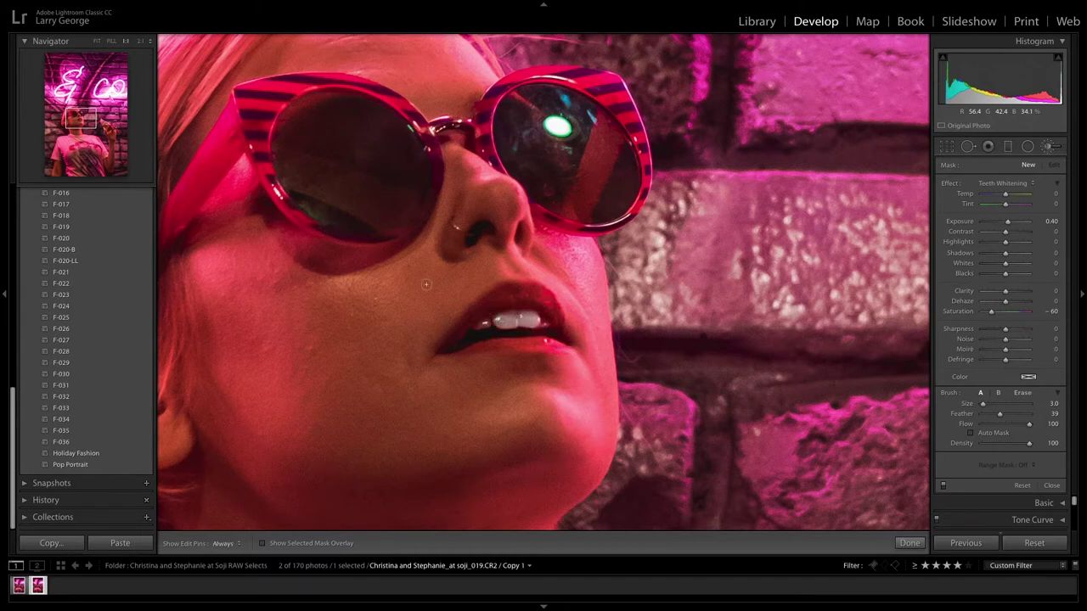
{"action": "left_click", "coordinate": [141, 41]}
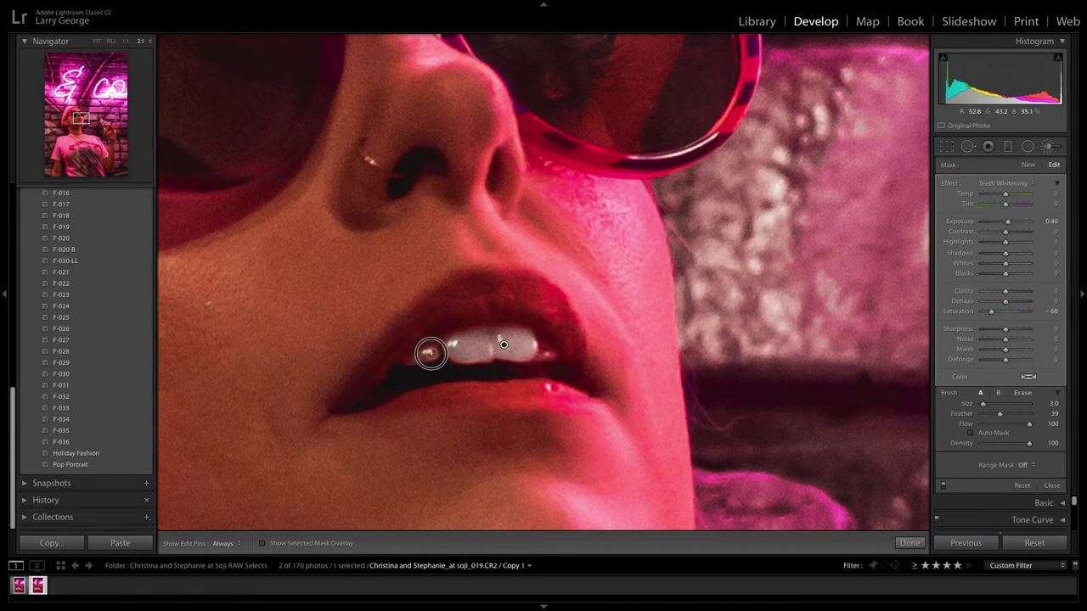
{"action": "key", "text": "h"}
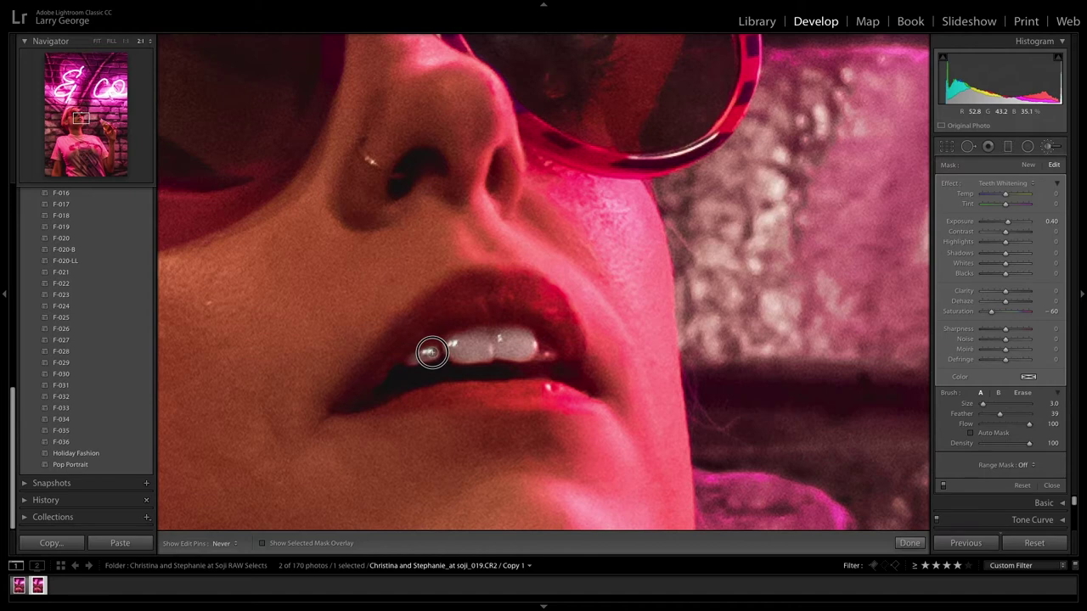
{"action": "key", "text": "h"}
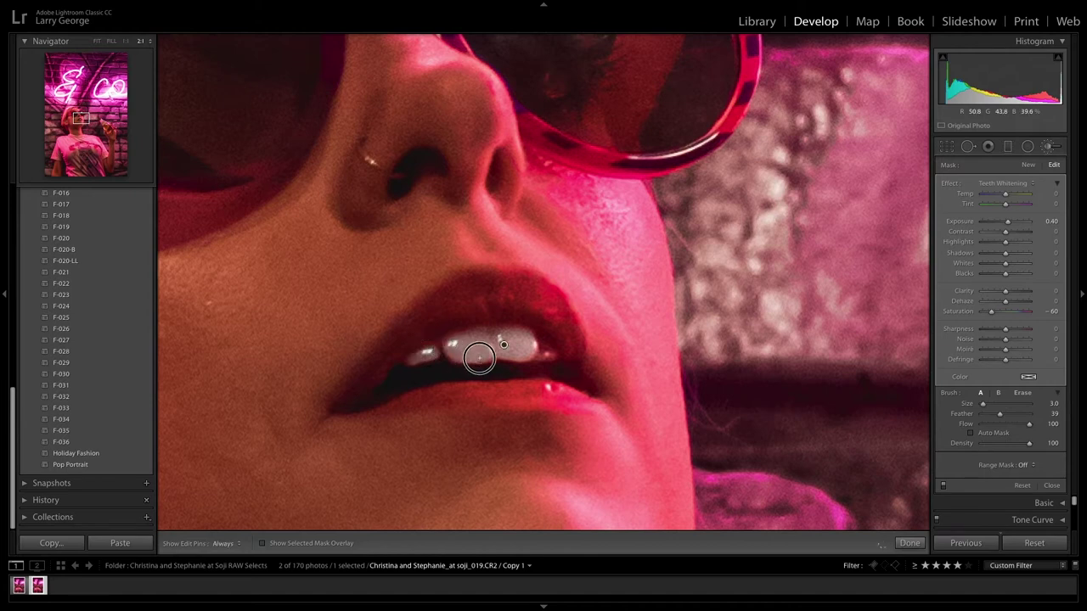
{"action": "key", "text": "h"}
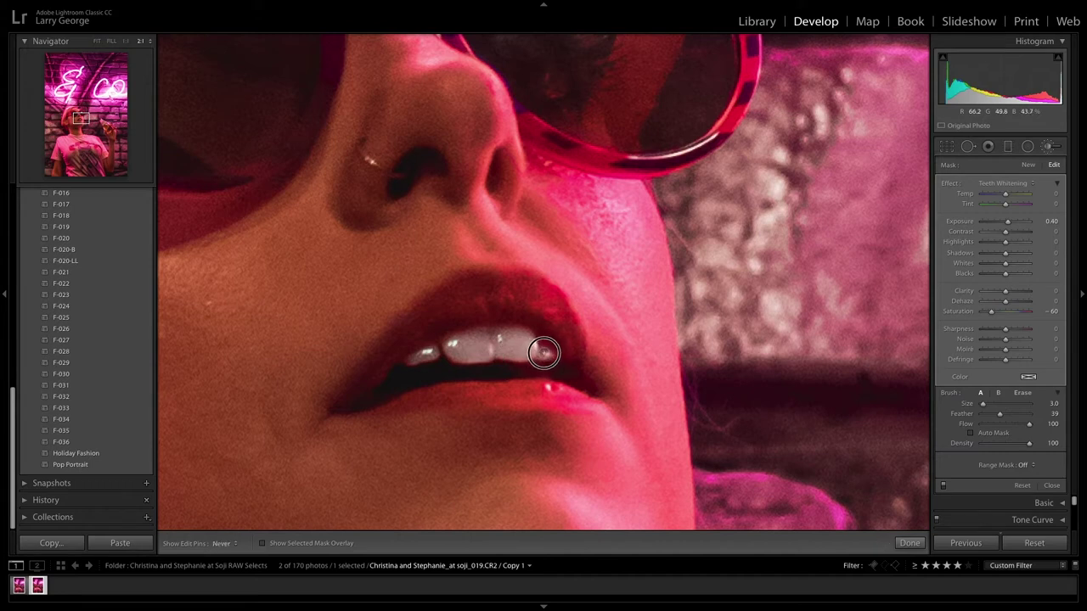
{"action": "key", "text": "h"}
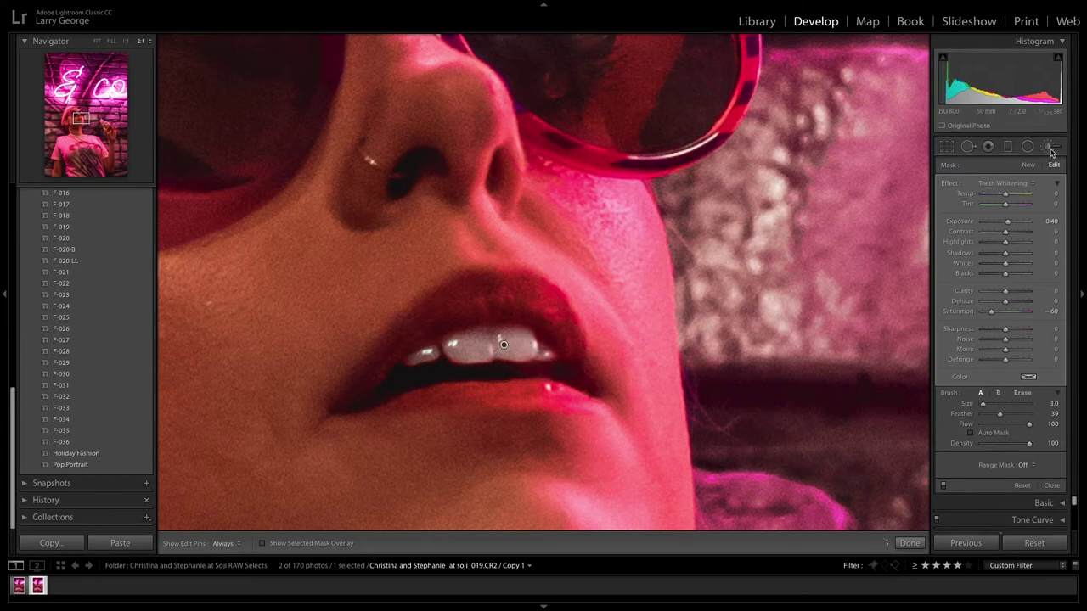
{"action": "key", "text": "k"}
{"action": "key", "text": "z"}
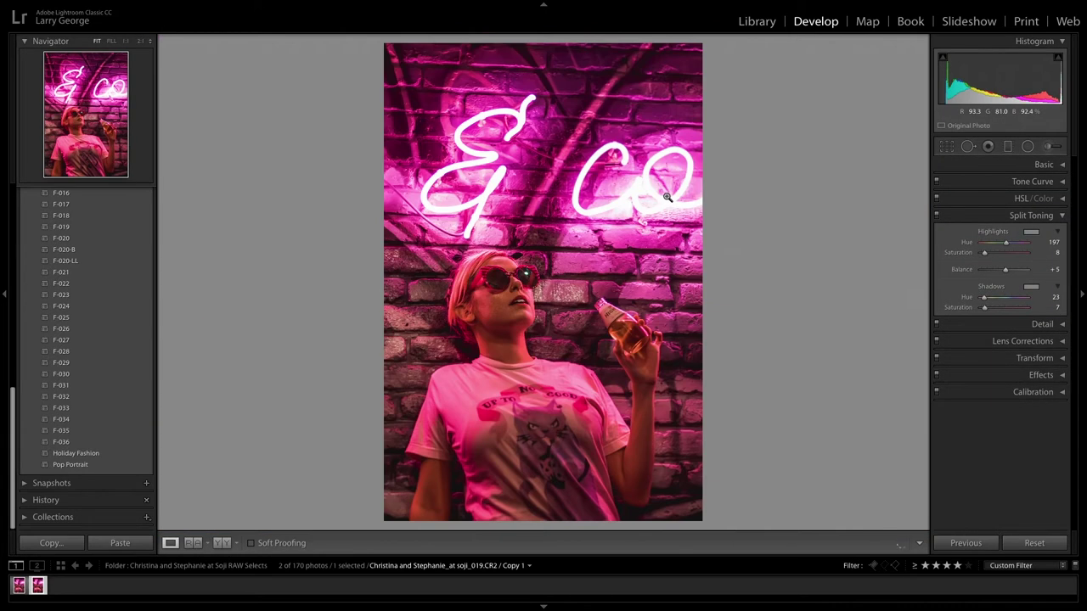